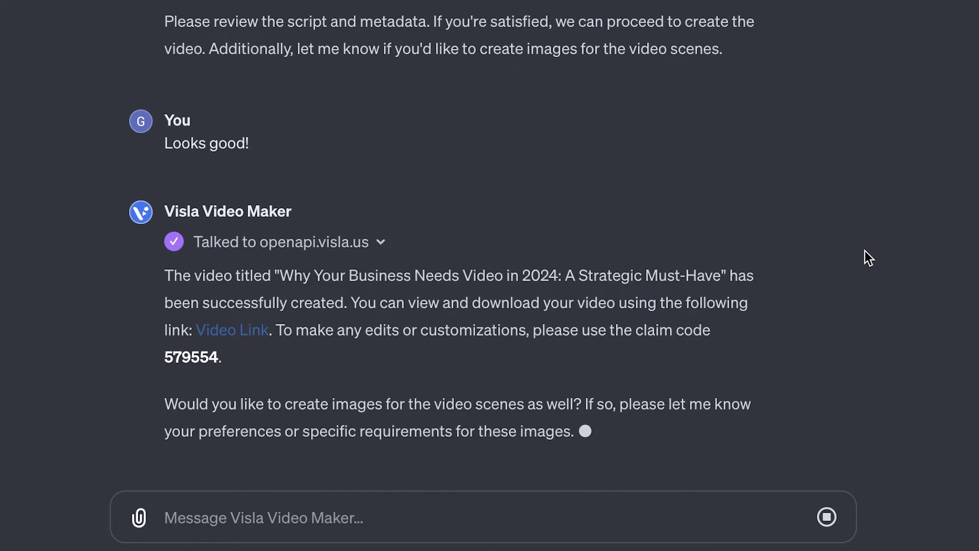
Step: Preview and pause the earlier finished video, then start typing a product explainer video request
{"action": "left_click", "coordinate": [260, 304]}
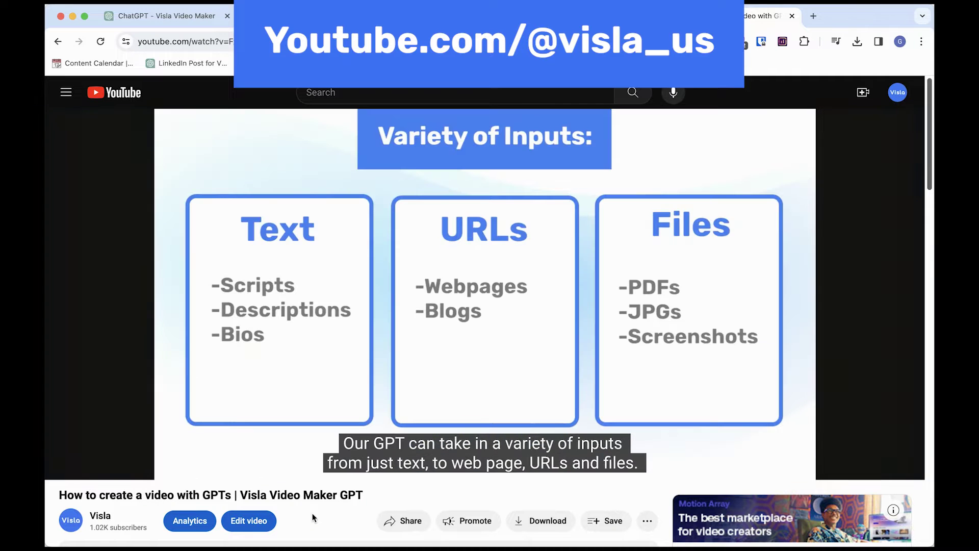
{"action": "left_click", "coordinate": [65, 466]}
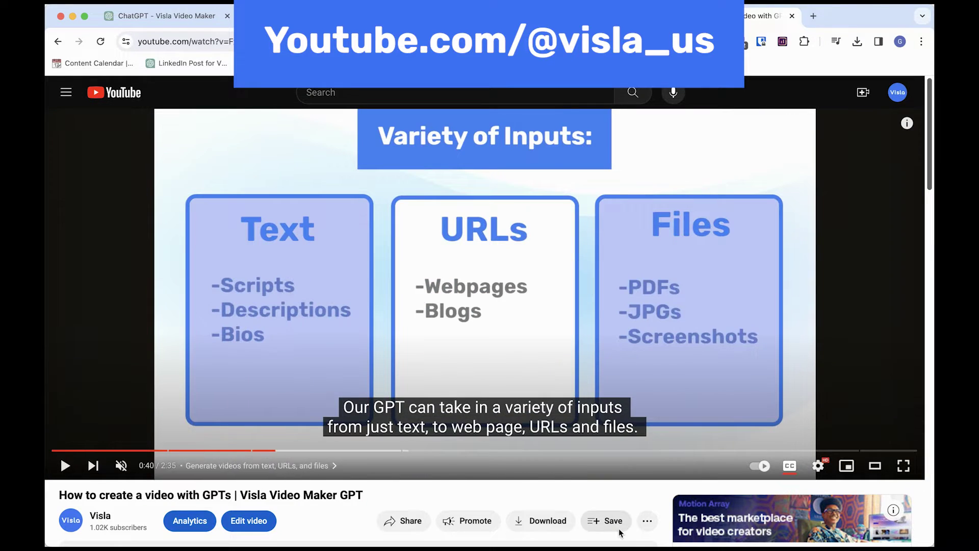
{"action": "type", "text": "a product "}
{"action": "type", "text": "explainer video about Vis"}
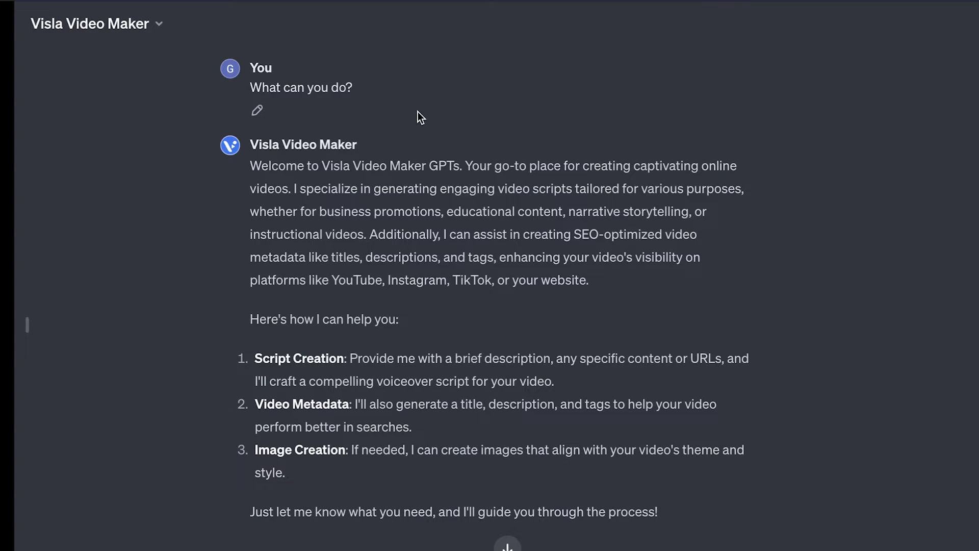
{"action": "left_click_drag", "start_coordinate": [249, 91], "coordinate": [352, 87]}
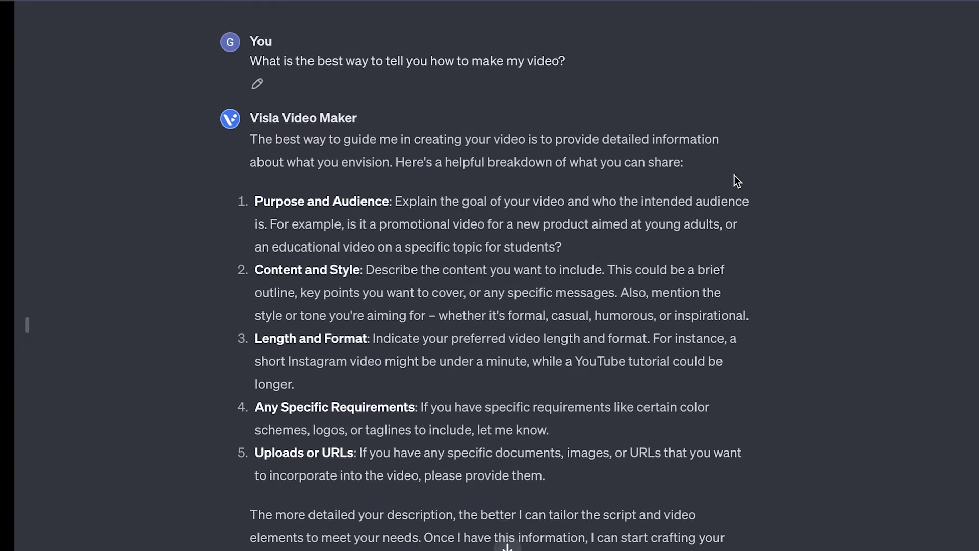
{"action": "left_click", "coordinate": [256, 55]}
{"action": "left_click_drag", "start_coordinate": [255, 55], "coordinate": [581, 56]}
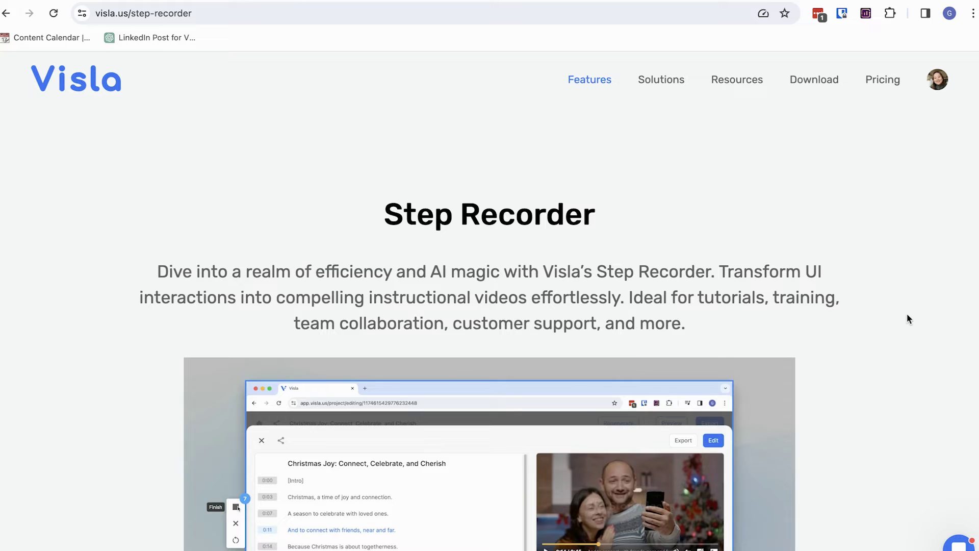
{"action": "scroll", "coordinate": [907, 314], "scroll_direction": "down", "scroll_amount": 10}
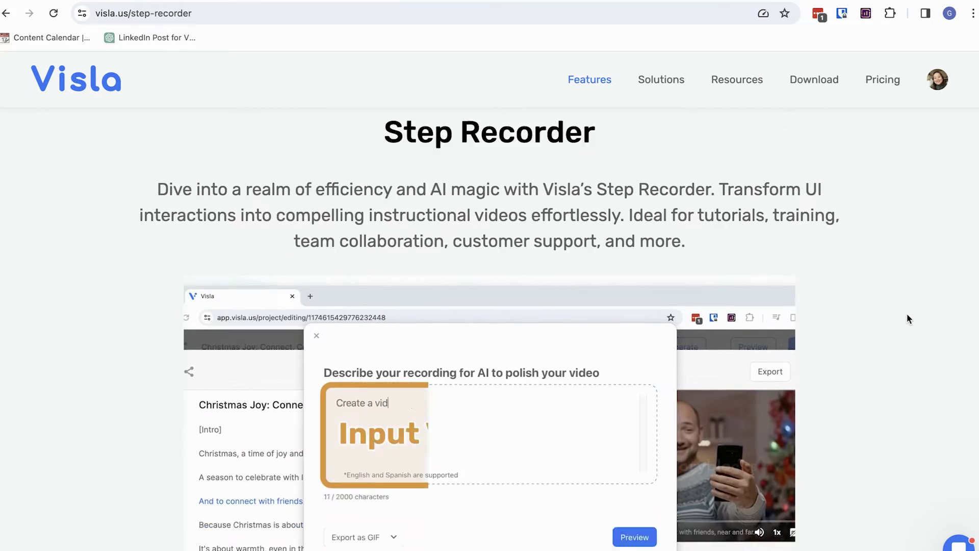
{"action": "scroll", "coordinate": [907, 314], "scroll_direction": "down", "scroll_amount": 15}
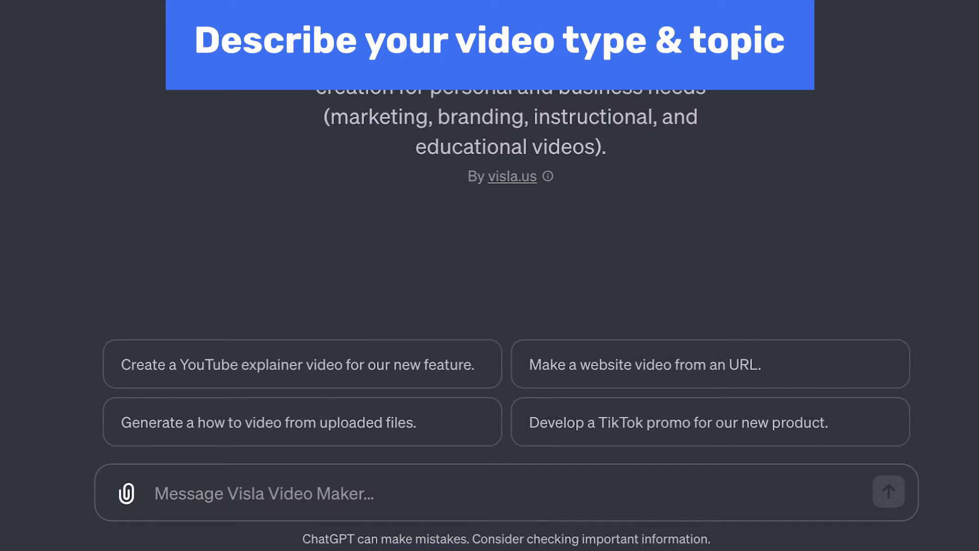
{"action": "type", "text": "C"}
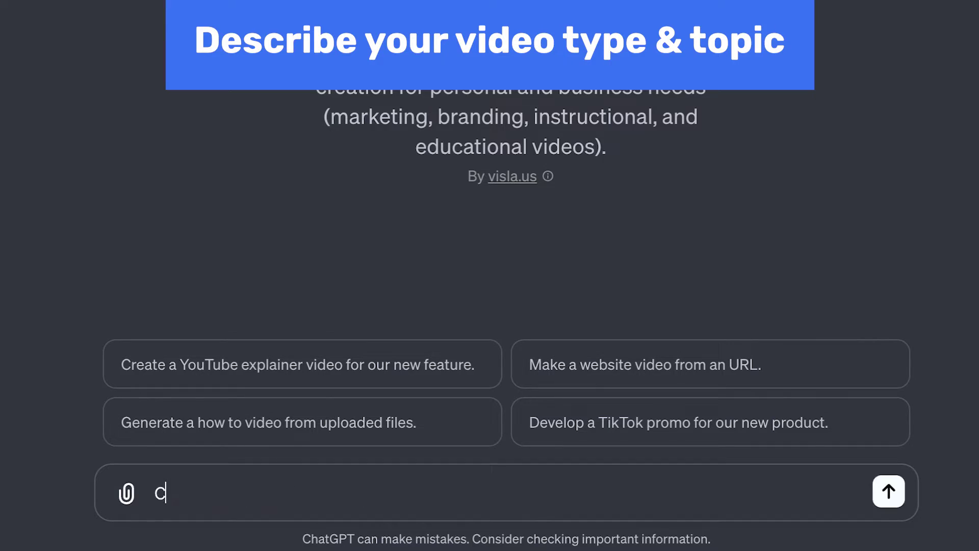
{"action": "type", "text": "reate a product"}
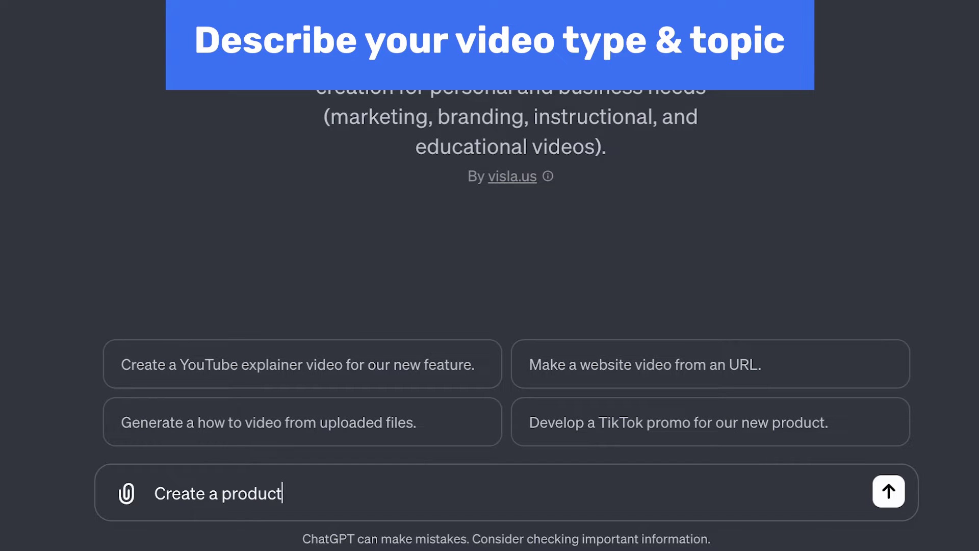
{"action": "type", "text": " explainer vi"}
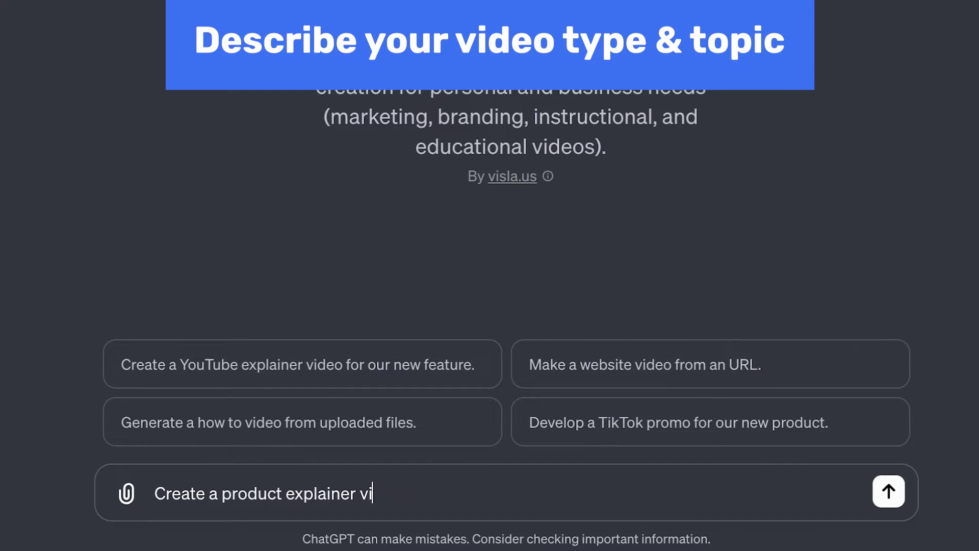
{"action": "type", "text": "deo about Visla's"}
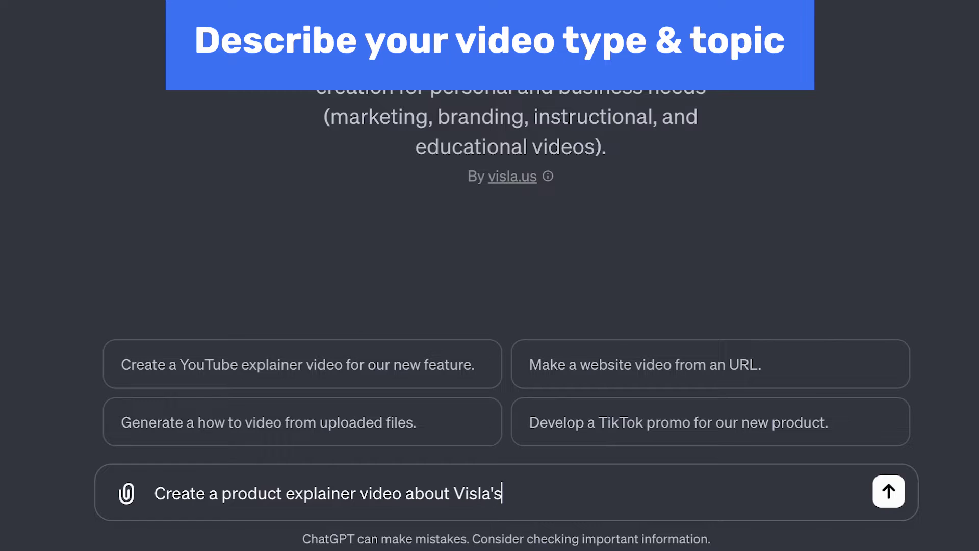
{"action": "type", "text": " Step Recorder "}
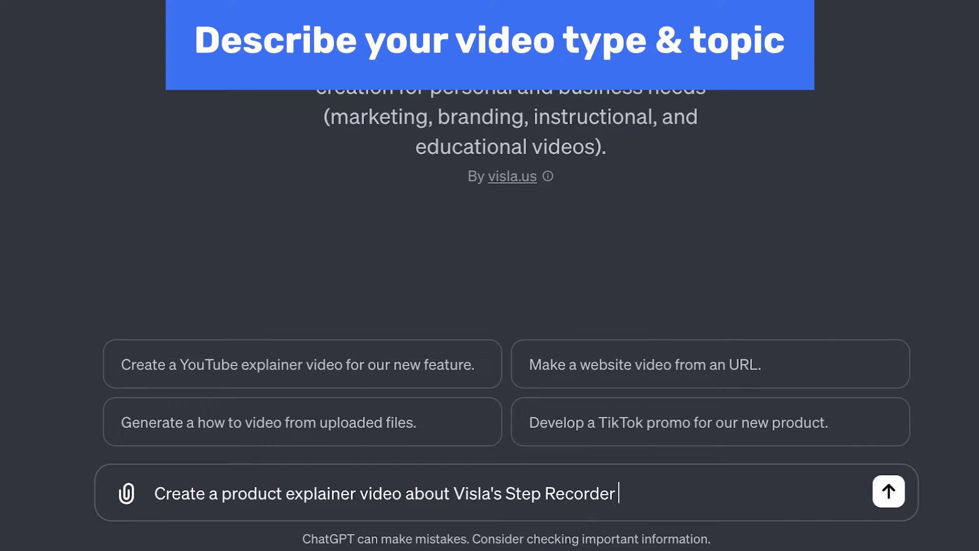
{"action": "type", "text": "using this webpage as the sour"}
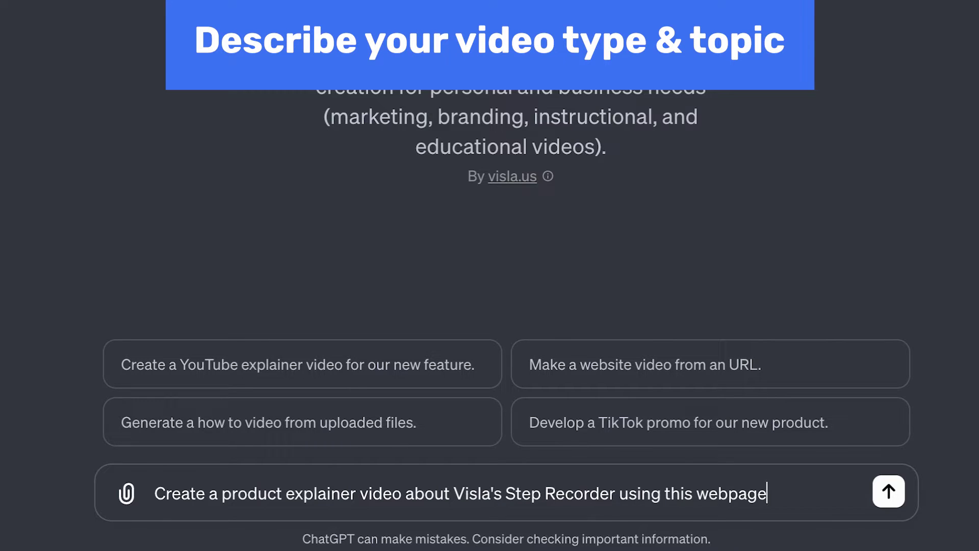
{"action": "type", "text": "ce: https://www.visla.us/step-recorder"}
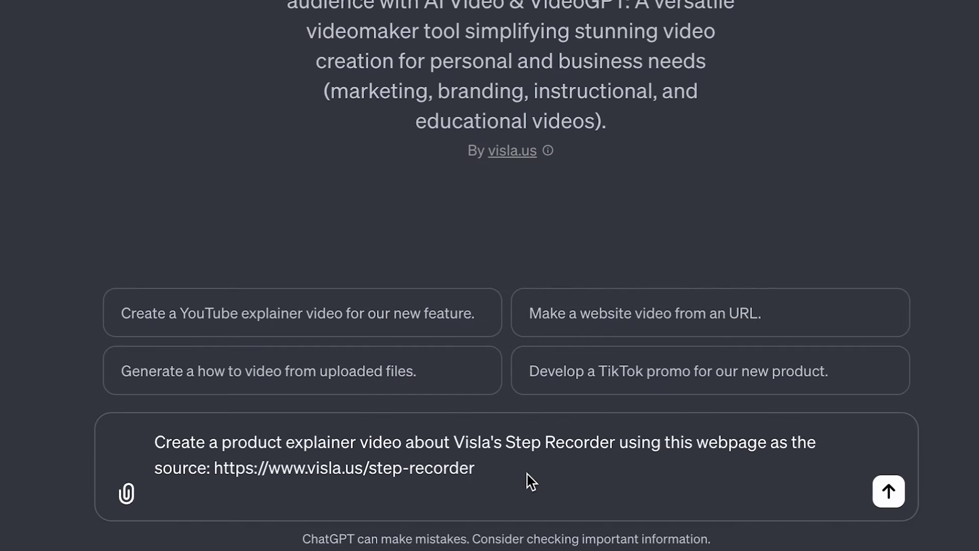
Step: Add a blank line below the Step Recorder request and paste the detailed video brief
{"action": "key", "text": "shift+Return"}
{"action": "key", "text": "shift+Return"}
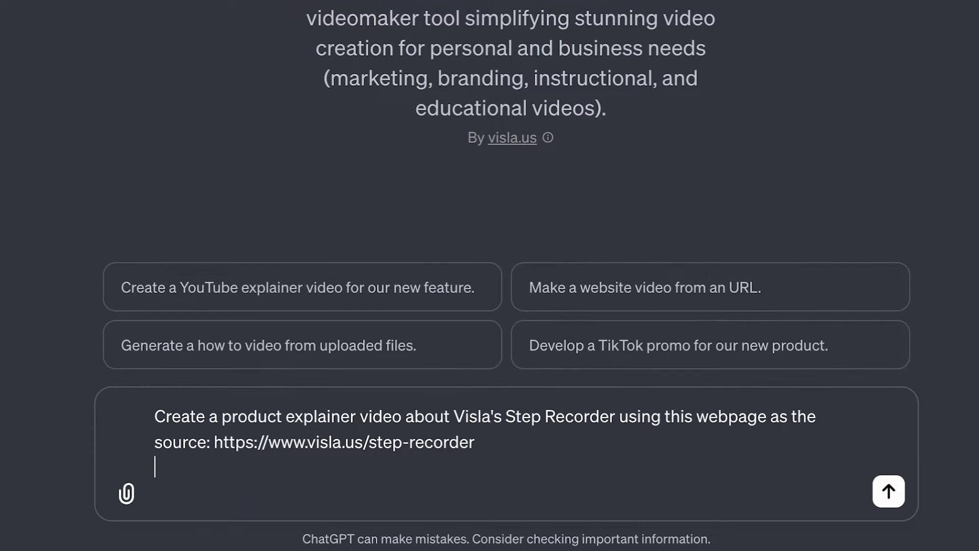
{"action": "key", "text": "ctrl+v"}
{"action": "scroll", "coordinate": [485, 415], "scroll_direction": "up", "scroll_amount": 5}
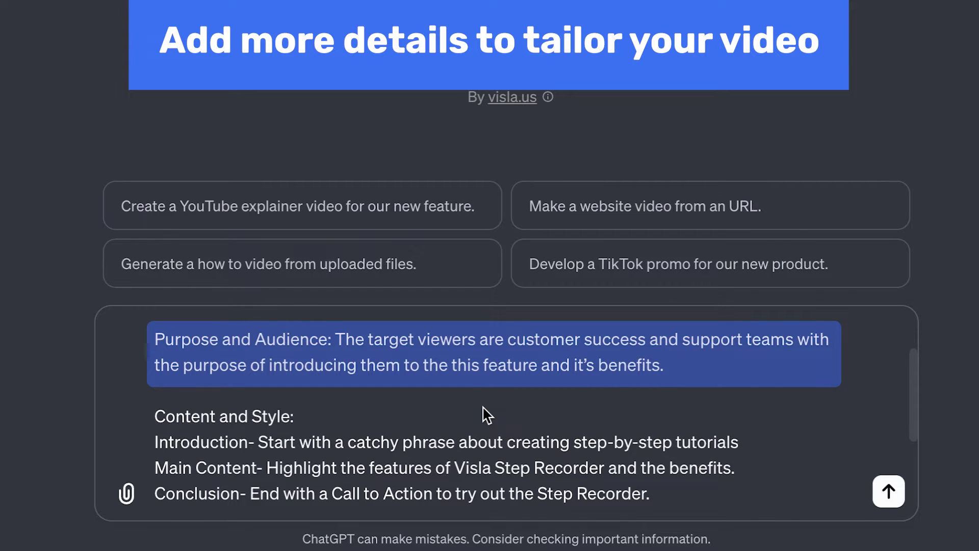
Step: Review the pasted brief and send it to Visla Video Maker
{"action": "scroll", "coordinate": [487, 415], "scroll_direction": "down", "scroll_amount": 2}
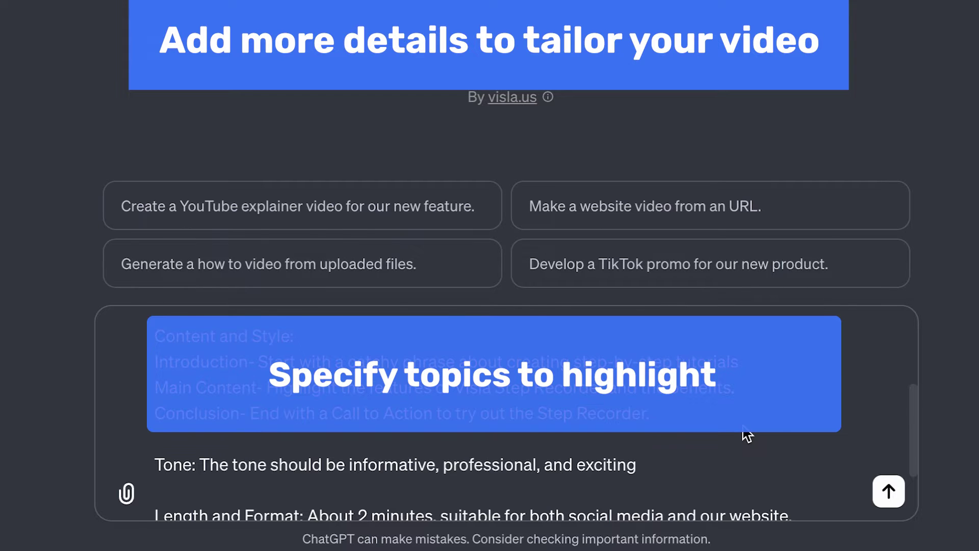
{"action": "scroll", "coordinate": [739, 398], "scroll_direction": "down", "scroll_amount": 2}
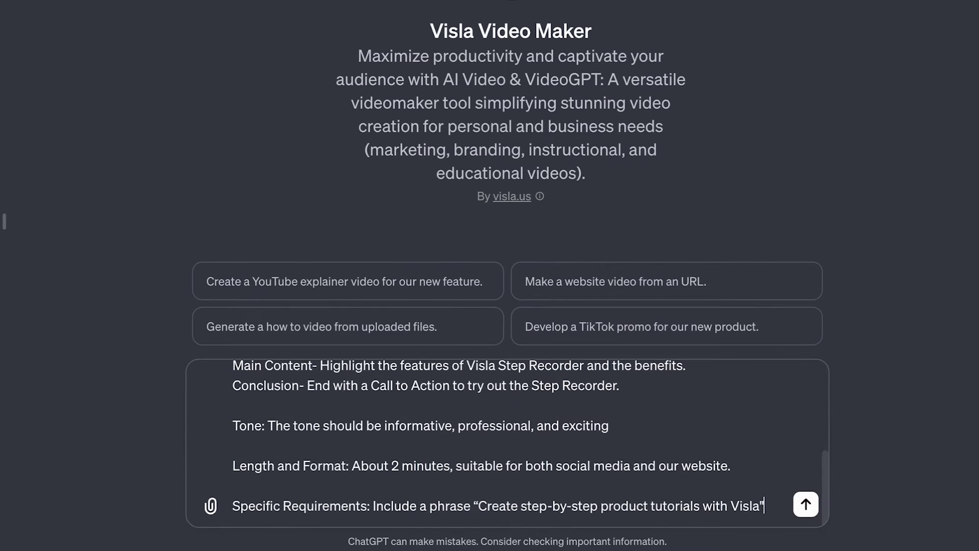
{"action": "key", "text": "Return"}
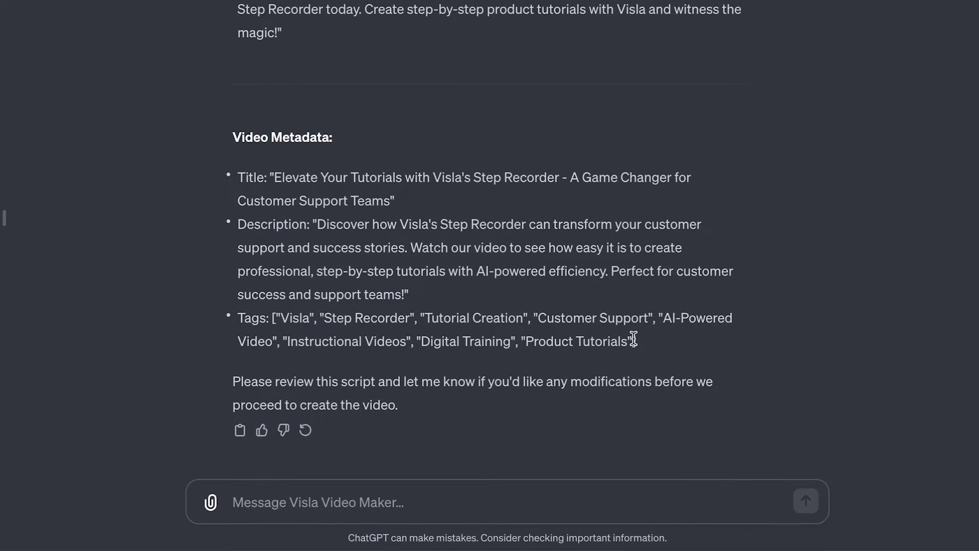
Step: Request 3 more scenes averaging 20 words each about making videos more brand aligned
{"action": "type", "text": "Add 3 more scenes with af"}
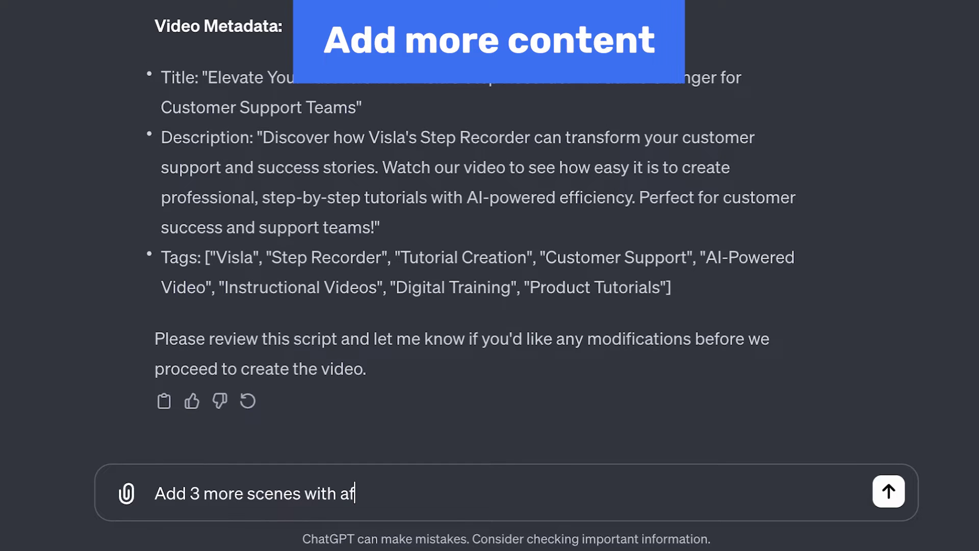
{"action": "key", "text": "BackSpace"}
{"action": "type", "text": "verage 20 words per scene "}
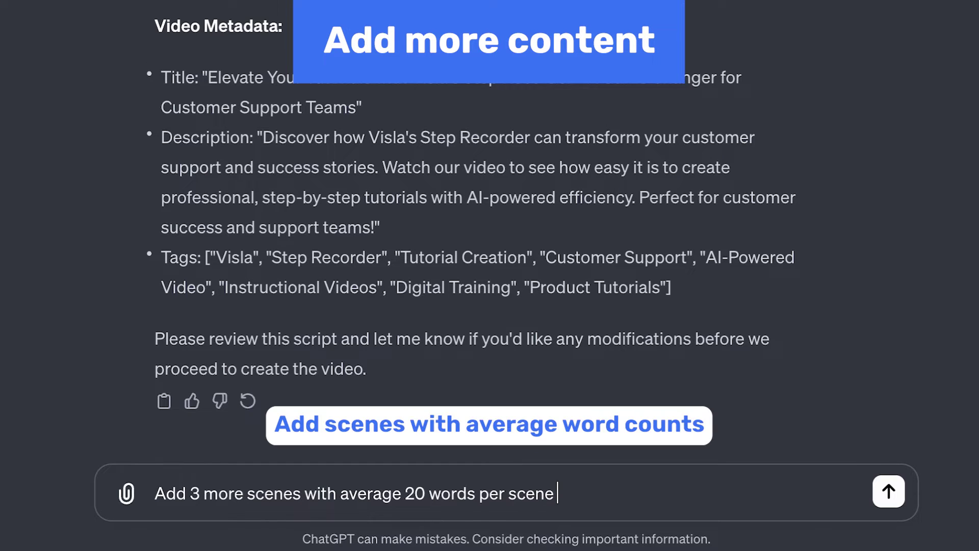
{"action": "type", "text": "about how to make the video mro"}
{"action": "key", "text": "BackSpace"}
{"action": "key", "text": "BackSpace"}
{"action": "type", "text": "ore bra"}
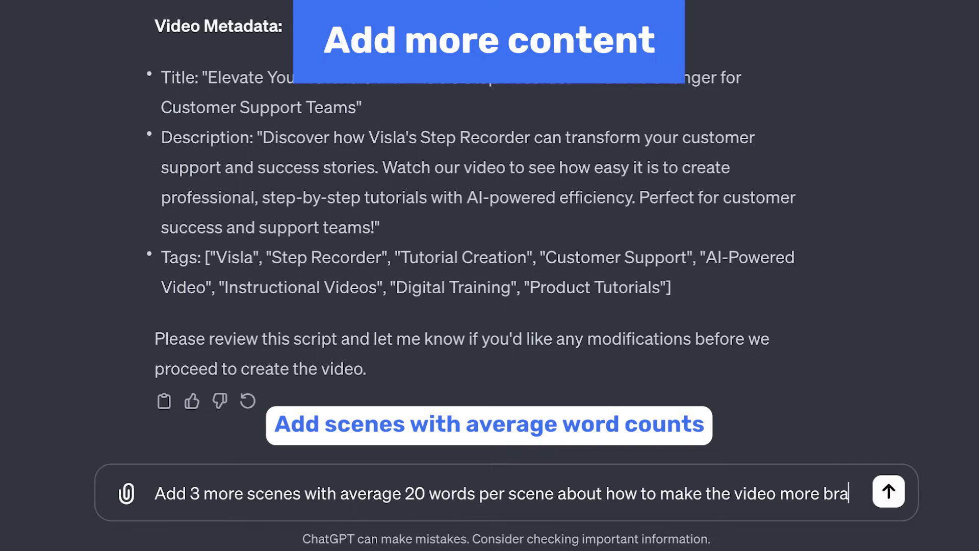
{"action": "type", "text": "nd aligned"}
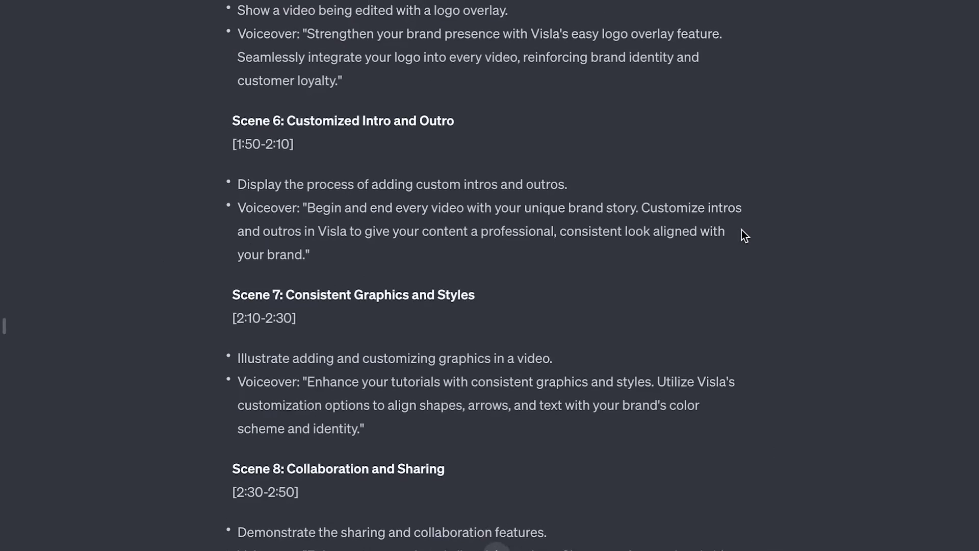
Step: Copy Scene 3's voiceover and begin a revision request removing 'Where every step tells a story' from scene 1
{"action": "scroll", "coordinate": [741, 229], "scroll_direction": "up", "scroll_amount": 4}
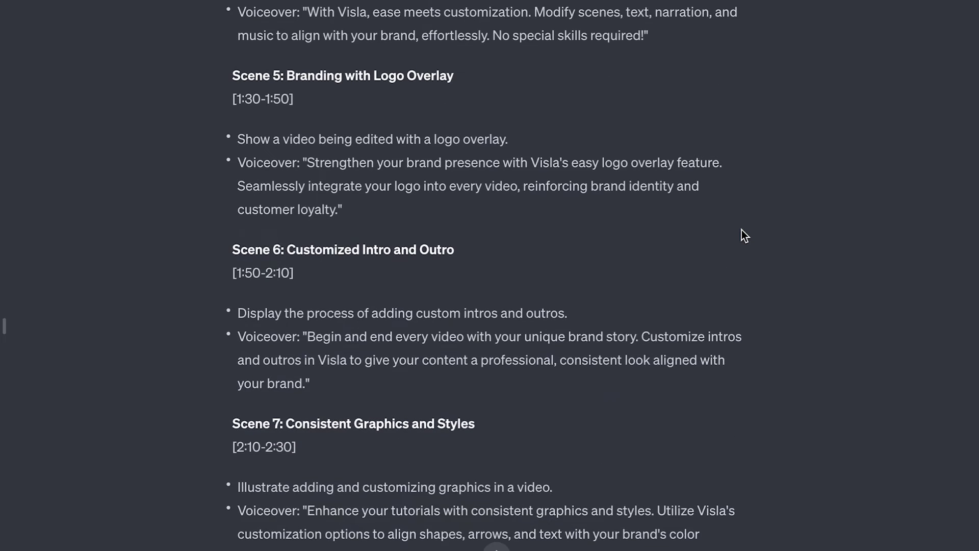
{"action": "scroll", "coordinate": [742, 234], "scroll_direction": "up", "scroll_amount": 5}
{"action": "left_click_drag", "start_coordinate": [309, 175], "coordinate": [599, 231]}
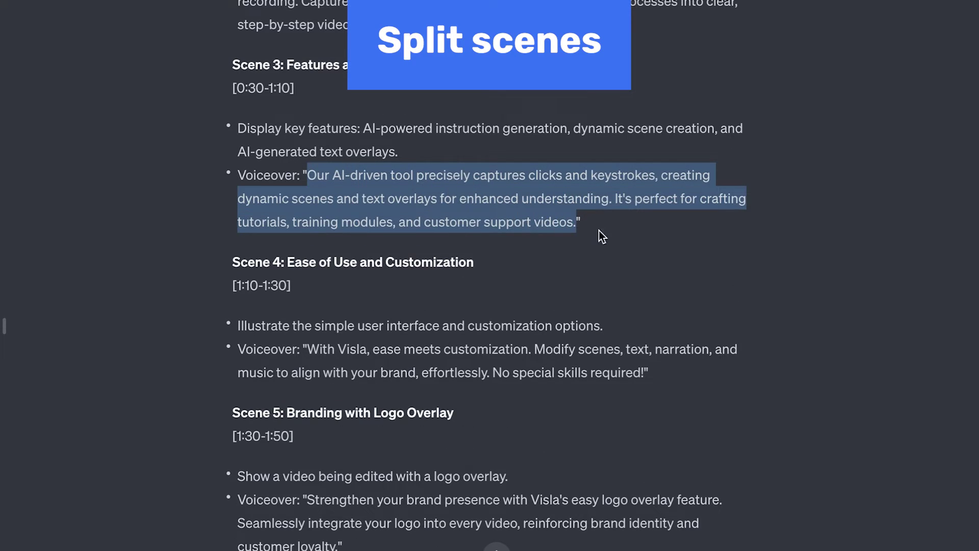
{"action": "left_click", "coordinate": [789, 256]}
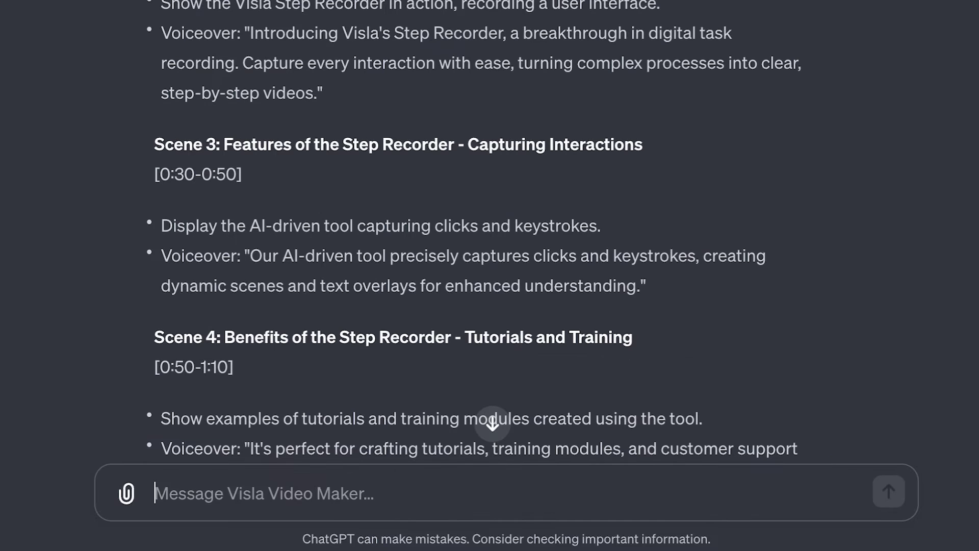
{"action": "type", "text": "In scene 1, remove \""}
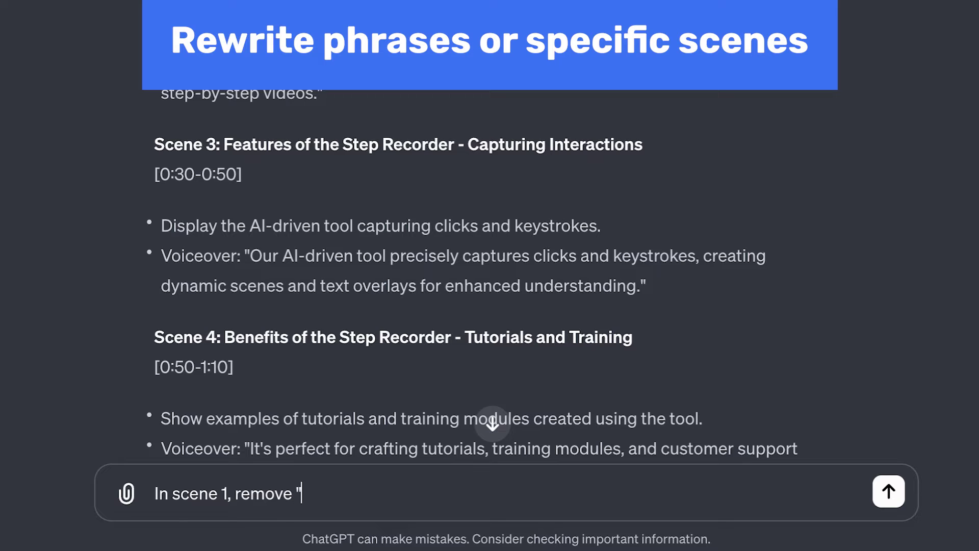
{"action": "type", "text": "Where every step tells a stor"}
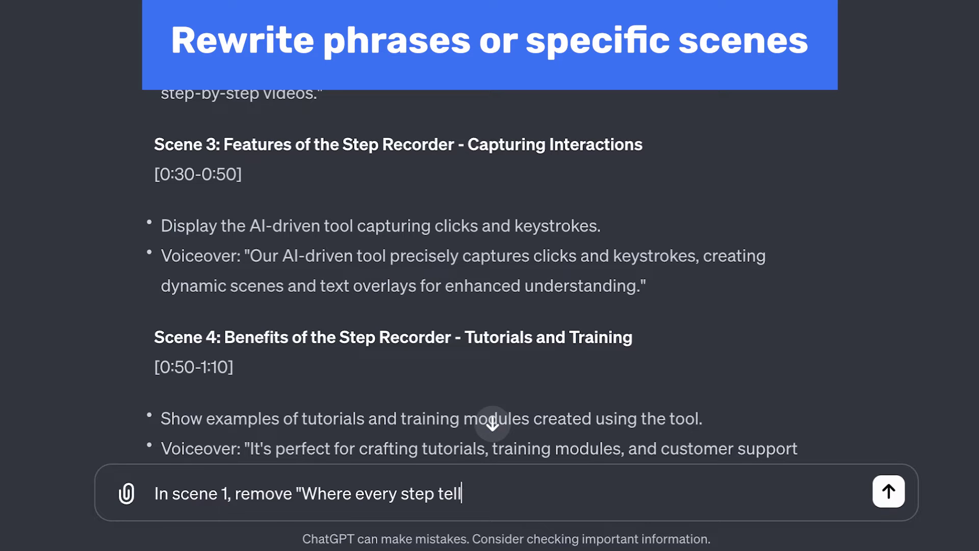
{"action": "type", "text": "y\""}
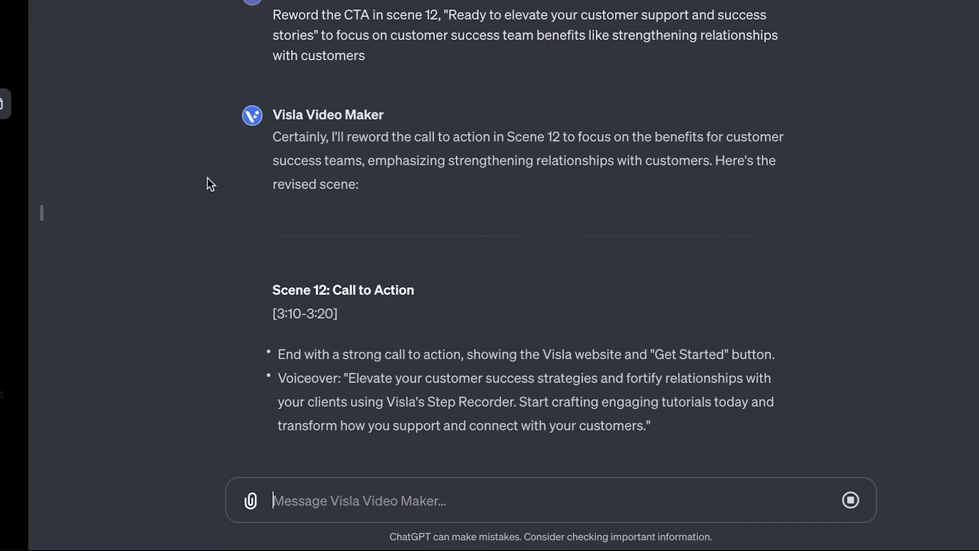
Step: Ask to rewrite scenes 6, 7 and 8 to highlight the benefit of being brand aligned
{"action": "type", "text": "Rewrite scene 6, 7 , and 8 to start with"}
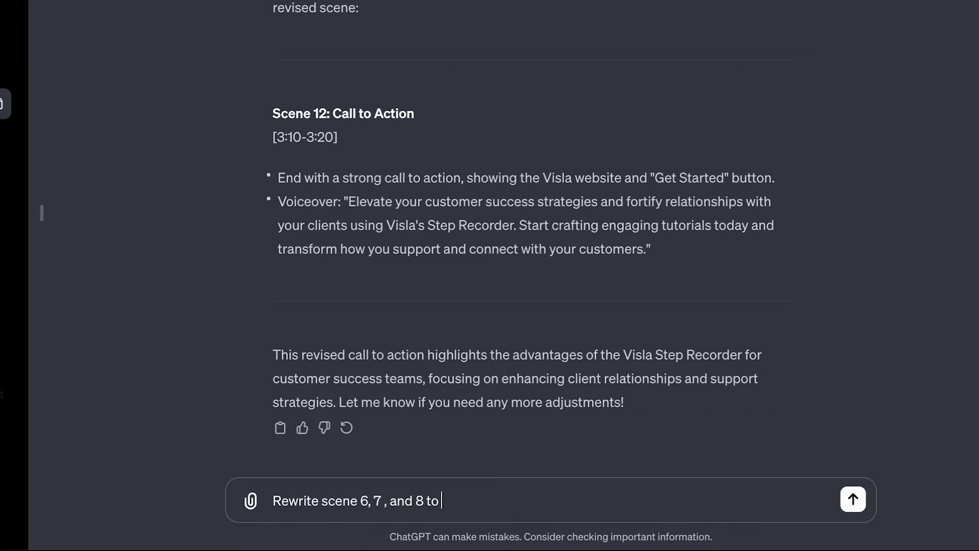
{"action": "key", "text": "BackSpace"}
{"action": "key", "text": "BackSpace"}
{"action": "key", "text": "BackSpace"}
{"action": "key", "text": "BackSpace"}
{"action": "key", "text": "BackSpace"}
{"action": "key", "text": "BackSpace"}
{"action": "key", "text": "BackSpace"}
{"action": "key", "text": "BackSpace"}
{"action": "key", "text": "BackSpace"}
{"action": "key", "text": "BackSpace"}
{"action": "type", "text": "highlight the benefit of being brand aligned"}
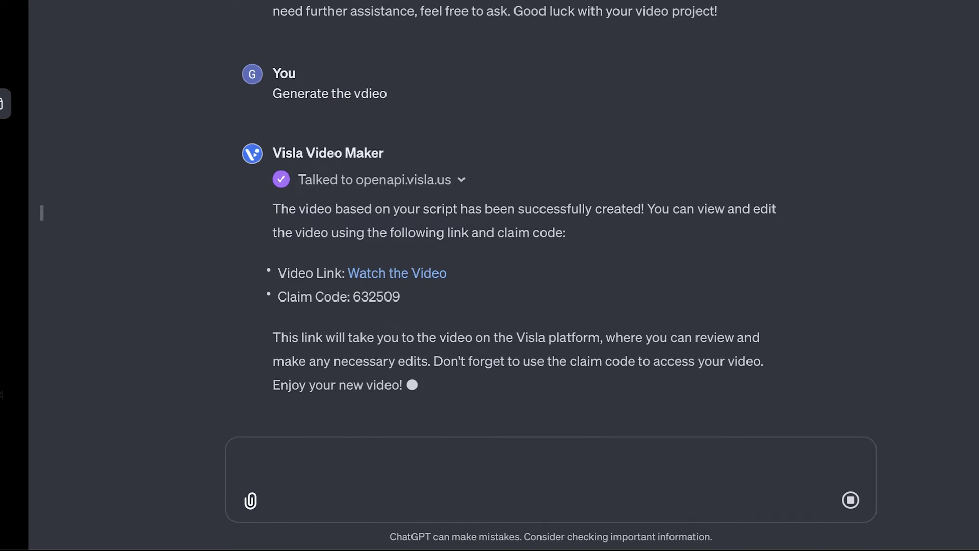
Step: Copy the claim code from the reply and paste it into Visla's Enter Claim Code field
{"action": "double_click", "coordinate": [355, 275]}
{"action": "key", "text": "ctrl+c"}
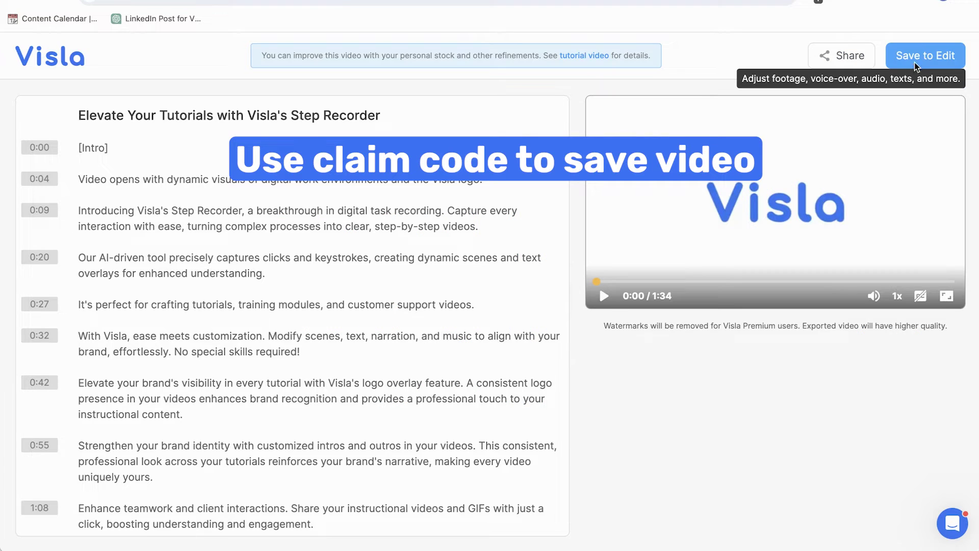
{"action": "left_click", "coordinate": [913, 63]}
{"action": "left_click", "coordinate": [583, 267]}
{"action": "key", "text": "ctrl+v"}
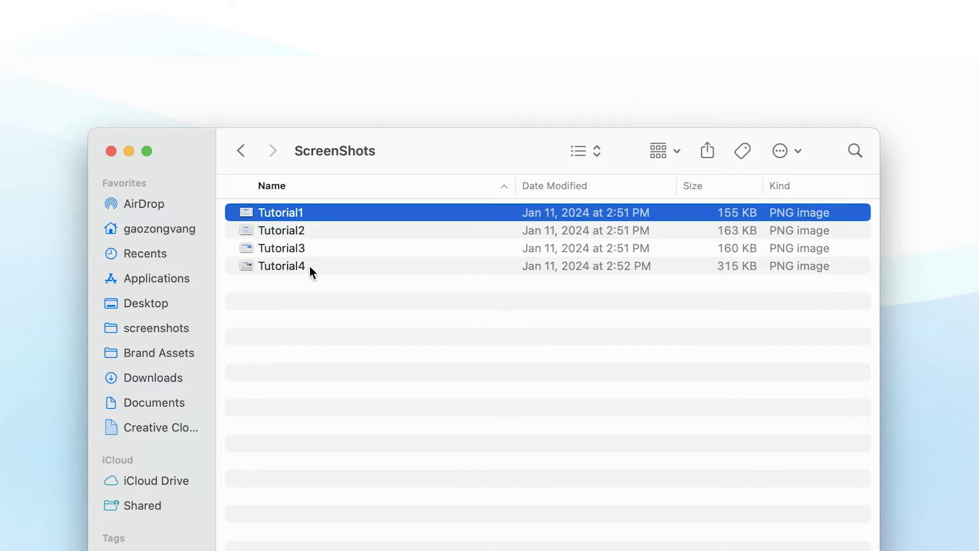
Step: Rename the tutorial screenshots in Finder to Tutorial_1, Tutorial_2 and Tutorial_3
{"action": "left_click", "coordinate": [310, 266], "text": "shift"}
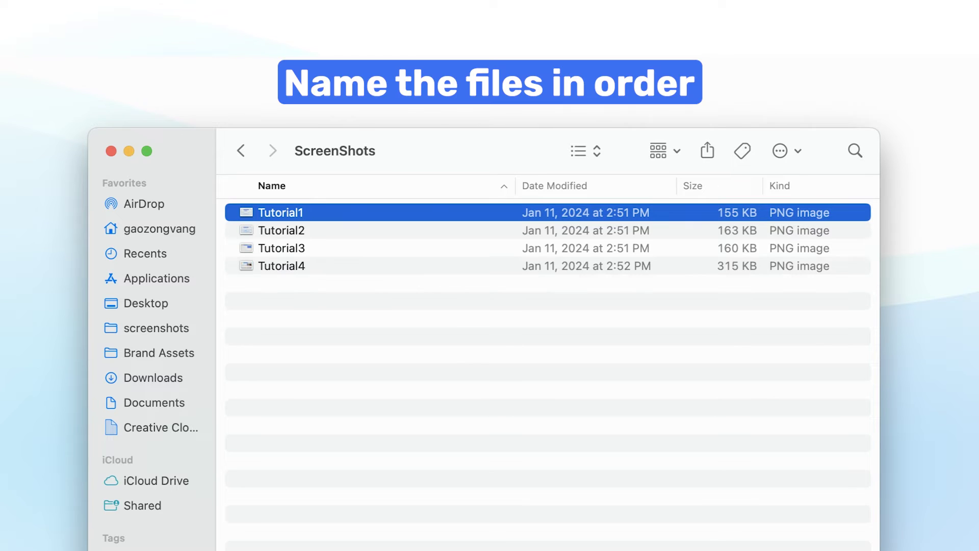
{"action": "key", "text": "Return"}
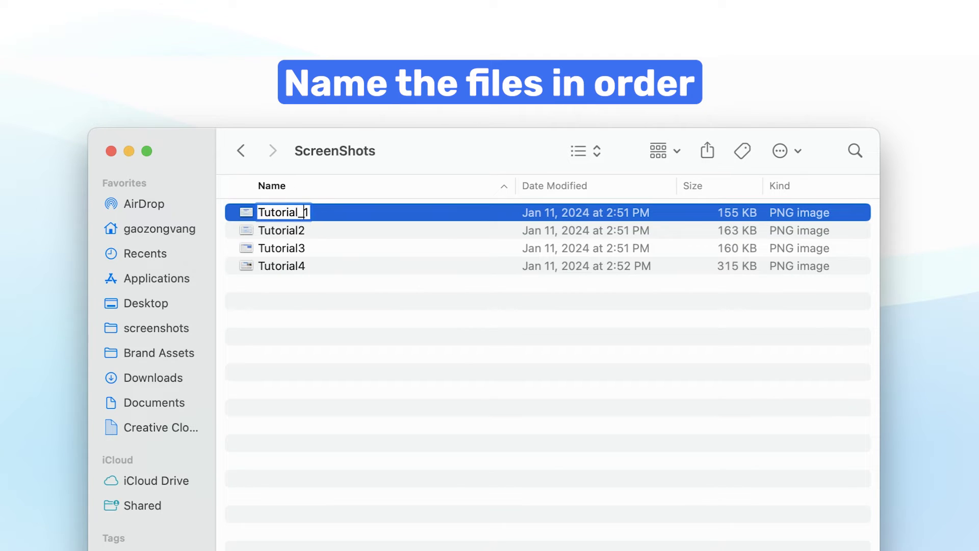
{"action": "type", "text": "Tutorial_1"}
{"action": "key", "text": "Tab"}
{"action": "type", "text": "Tutorial_2"}
{"action": "key", "text": "Tab"}
{"action": "type", "text": "Tutorial_3"}
{"action": "key", "text": "Tab"}
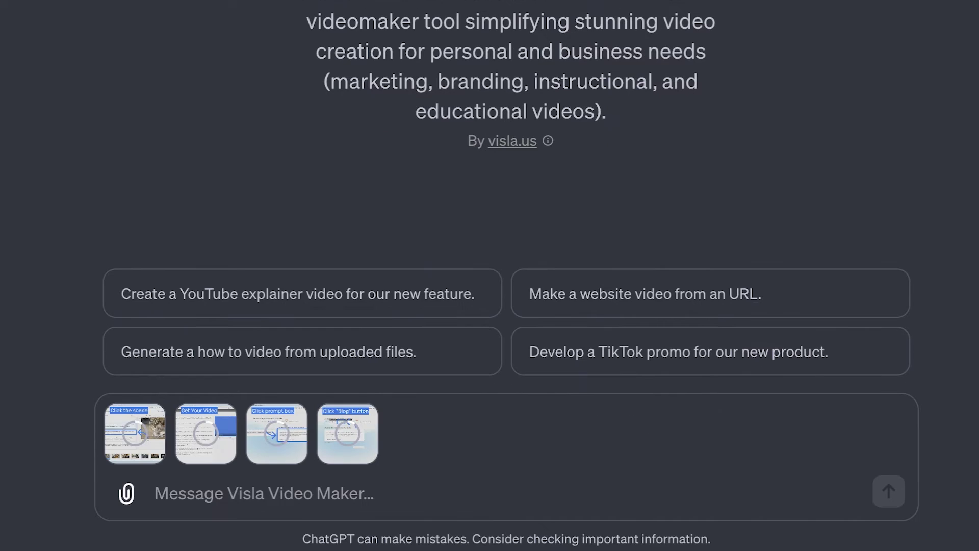
Step: Write 'Generate a how to video using these images. Follow the order of the file names.' beside the screenshots
{"action": "left_click", "coordinate": [273, 496]}
{"action": "type", "text": "Generate a how to video using th"}
{"action": "type", "text": "ese images. Follow the ord"}
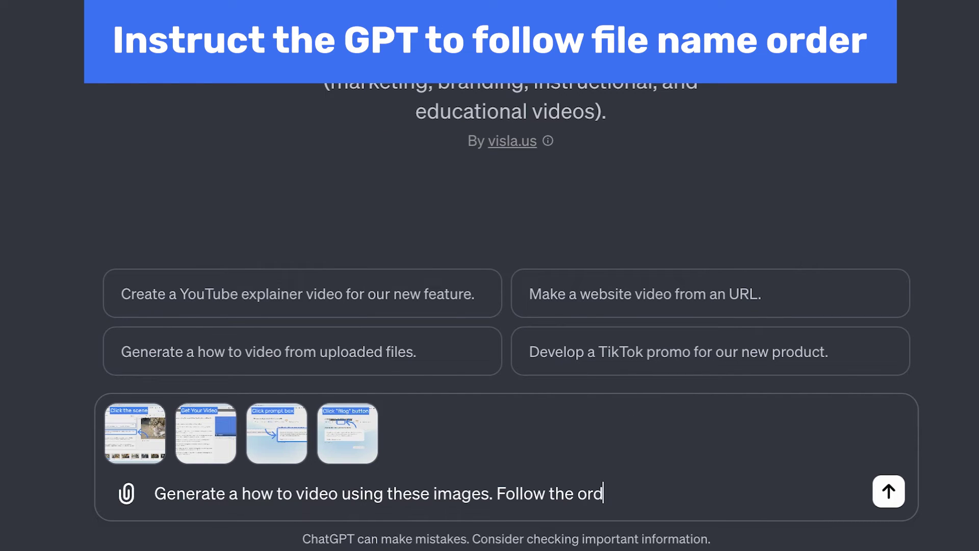
{"action": "type", "text": "er of the file names"}
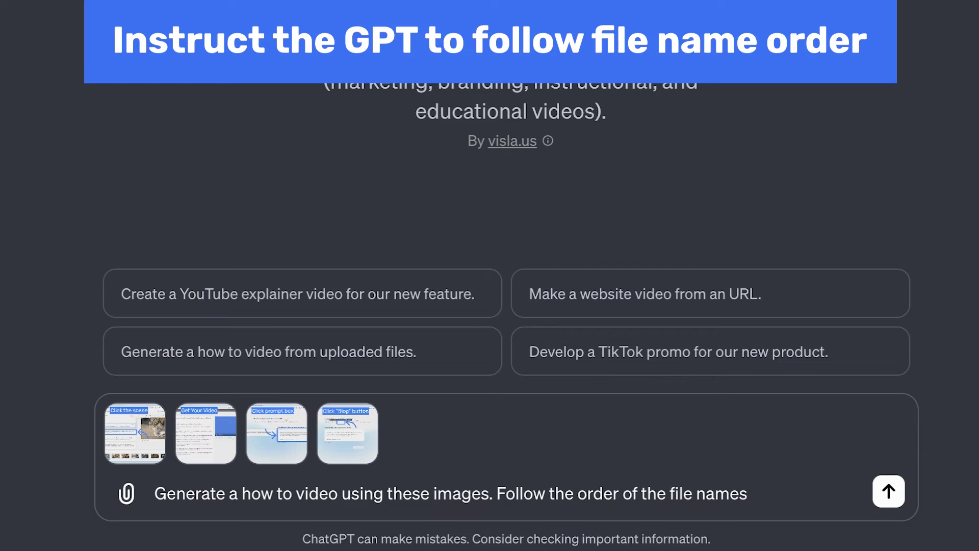
{"action": "type", "text": "."}
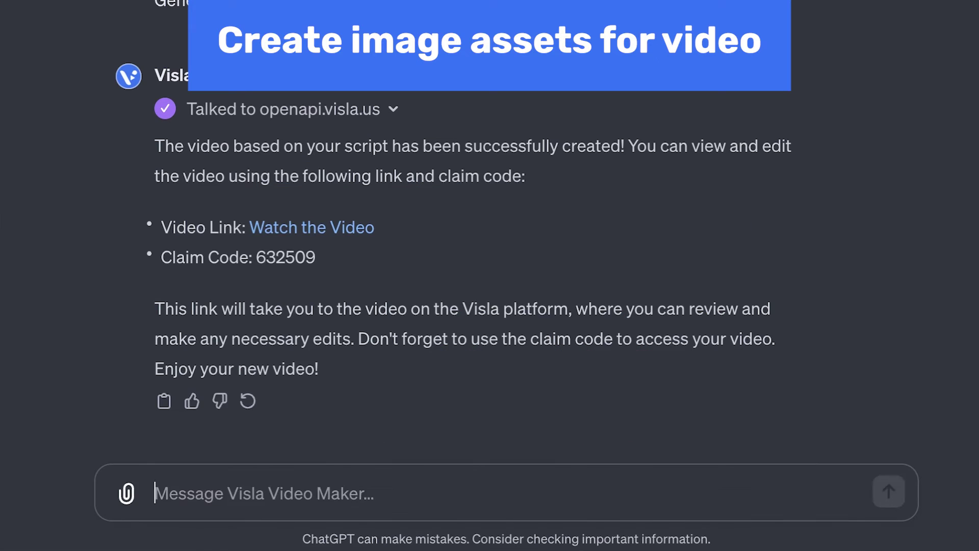
Step: Request a brighter, text-free 16:9 Scene 4 image in hex 3773f6 and use it for Scene 4
{"action": "type", "text": "Generate a image for scene"}
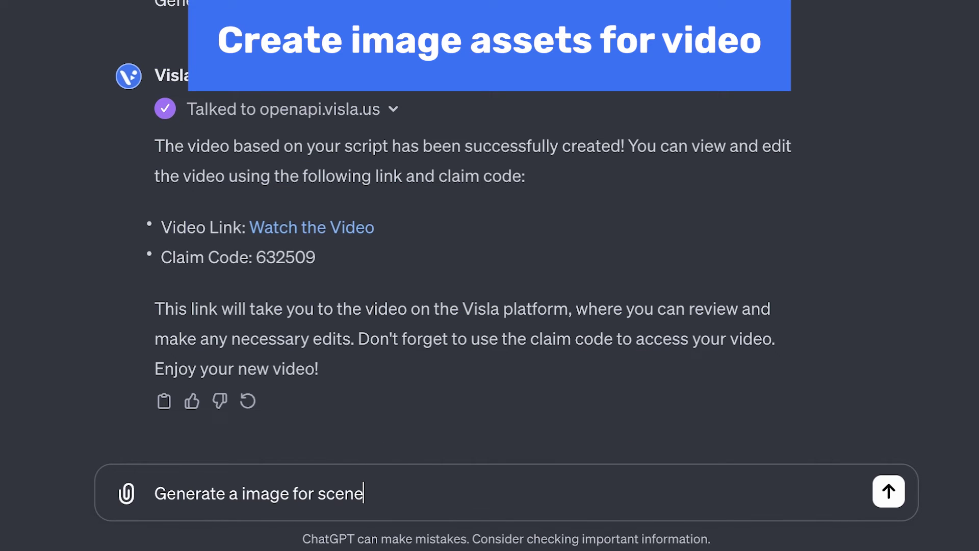
{"action": "type", "text": " 4 using Visla's brand color: hex 3773f6"}
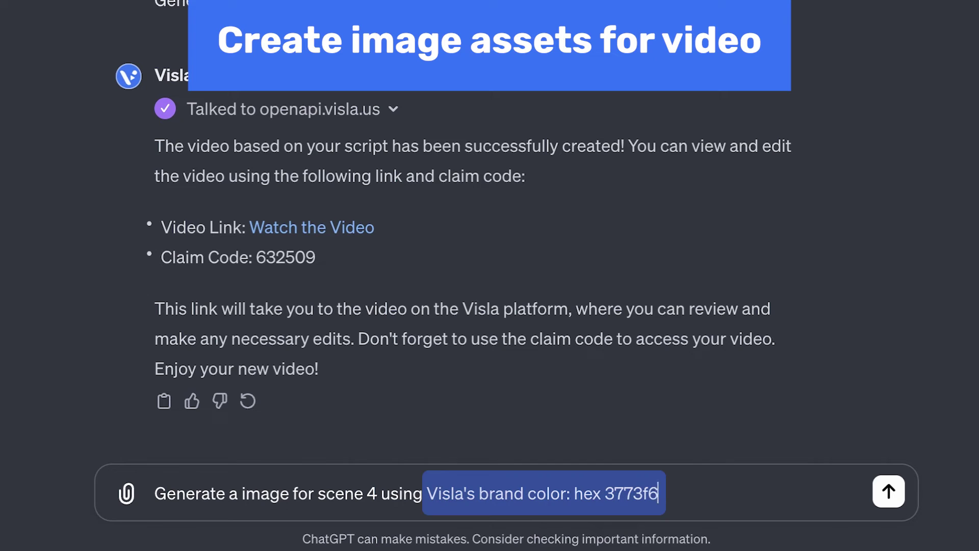
{"action": "type", "text": " and make the aspect ratio 16:9."}
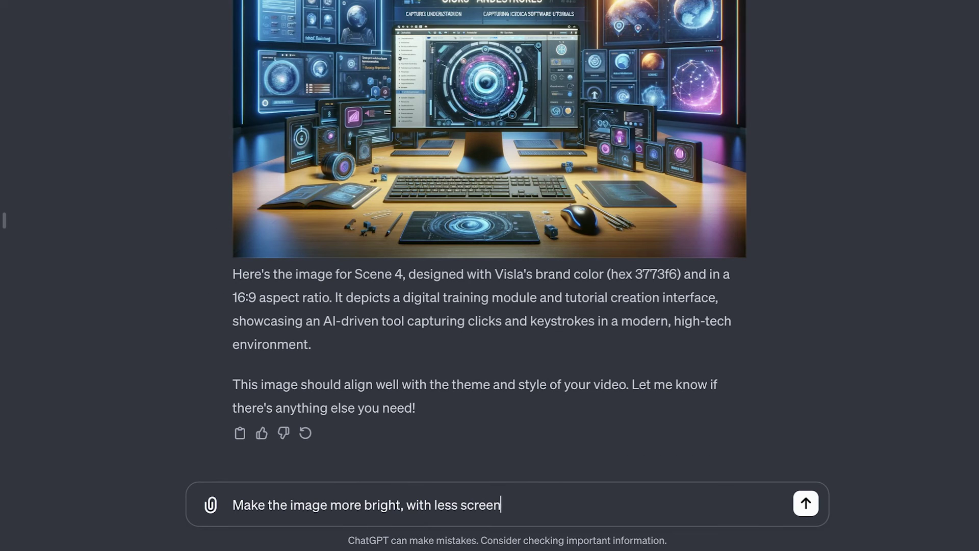
{"action": "type", "text": "s and no text"}
{"action": "key", "text": "Return"}
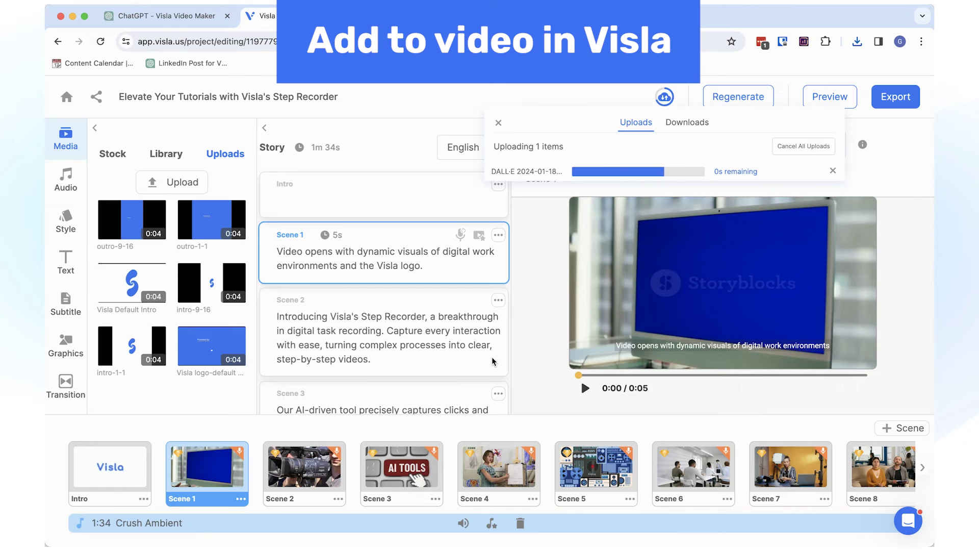
{"action": "scroll", "coordinate": [493, 361], "scroll_direction": "down", "scroll_amount": 4}
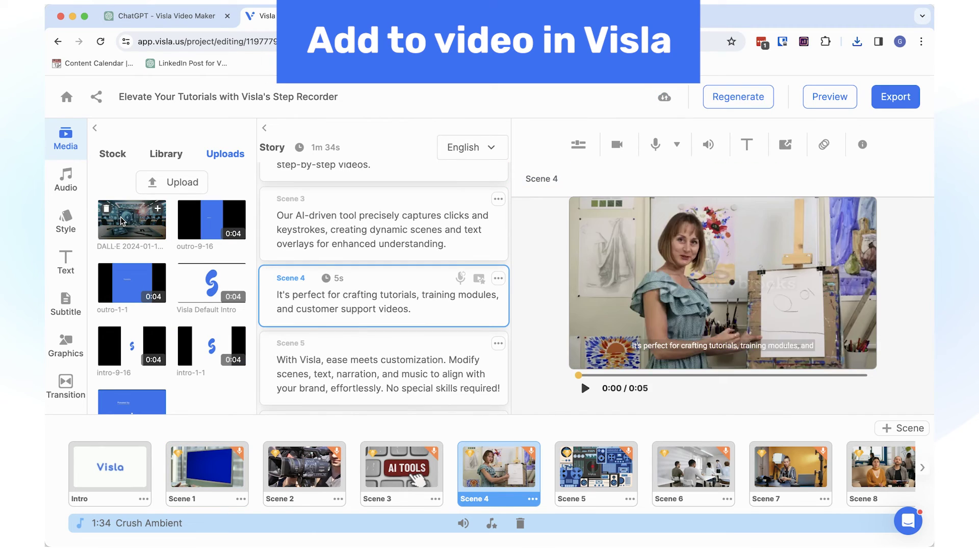
{"action": "left_click", "coordinate": [123, 220]}
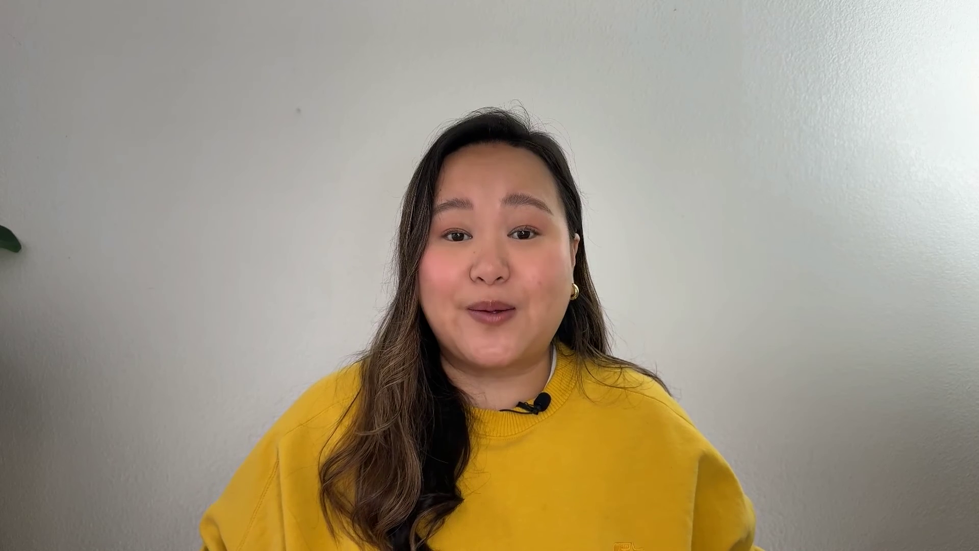